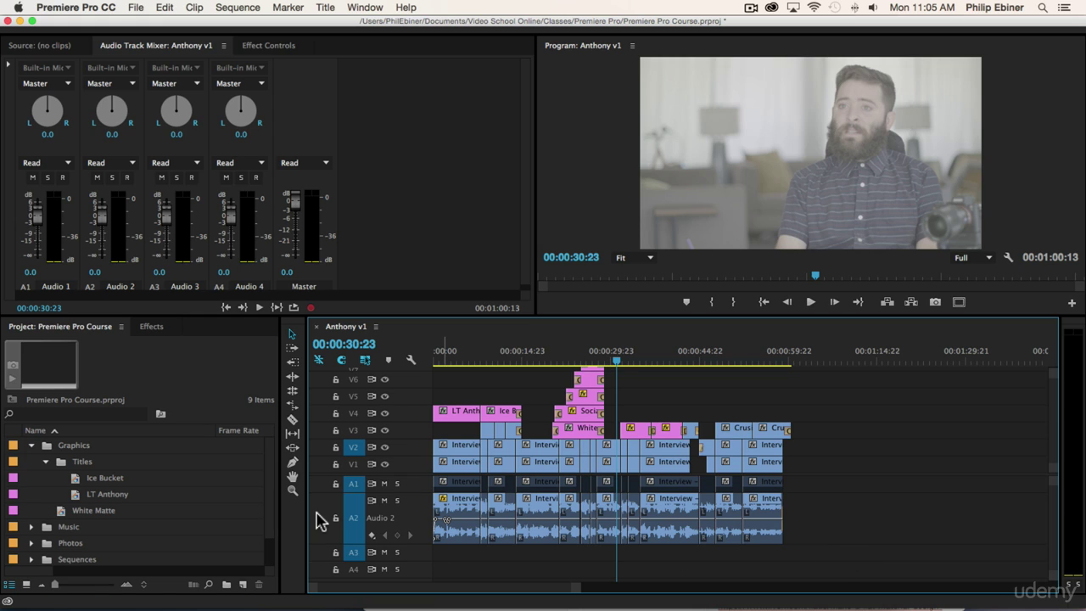
# Search the effects for "fill" and select the Fill Left with Right audio effect
pyautogui.click(147, 326)
pyautogui.click(98, 346)
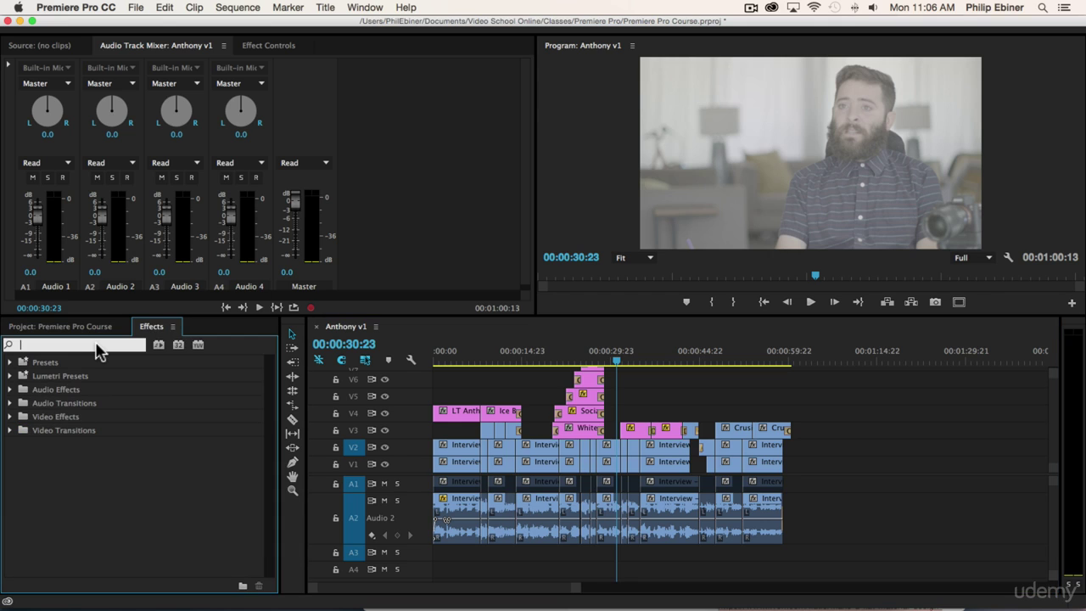
pyautogui.write('fill')
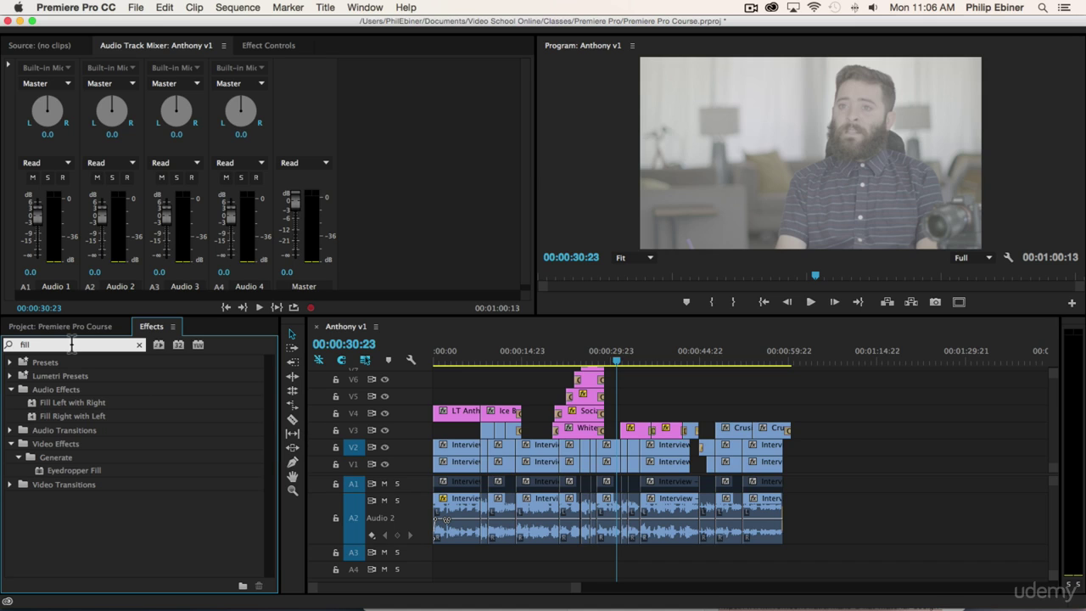
pyautogui.click(73, 404)
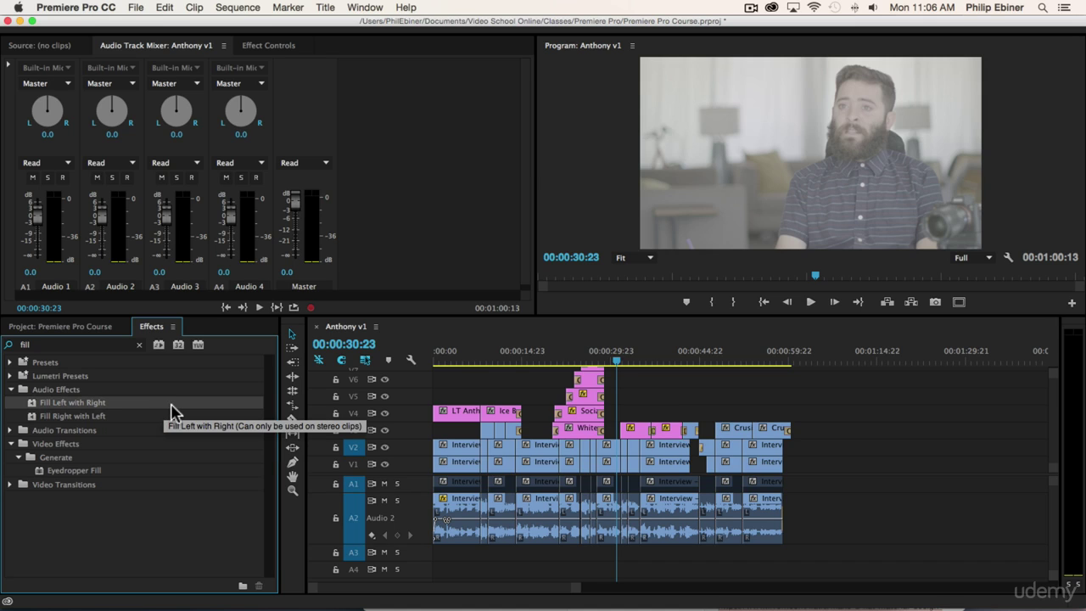
# Apply the Fill Left with Right effect to the first Interview – A Camera clip on the Audio 2 track
pyautogui.click(450, 354)
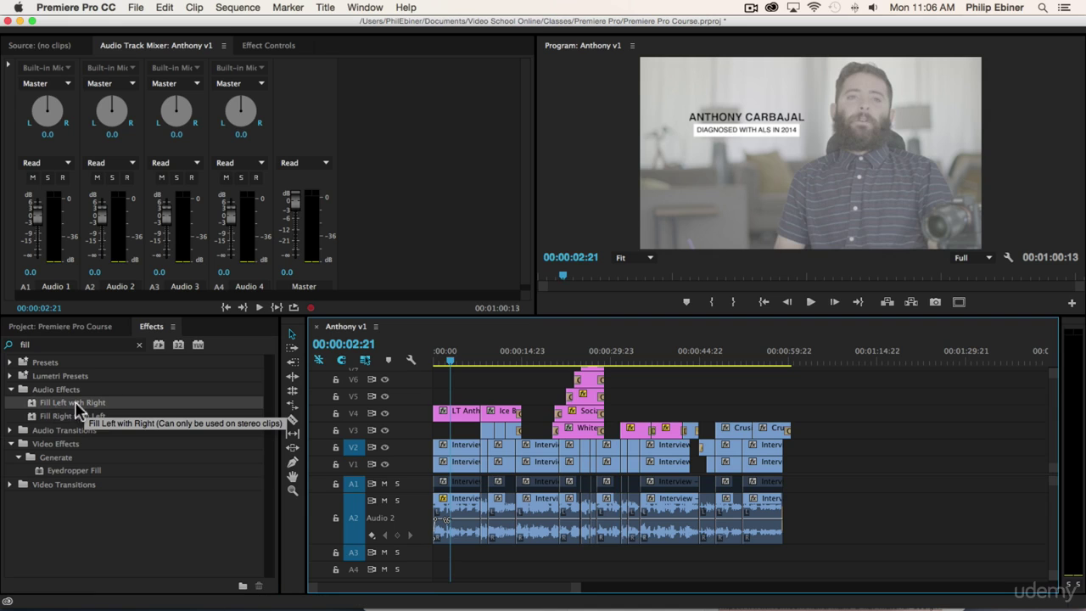
pyautogui.press('=')
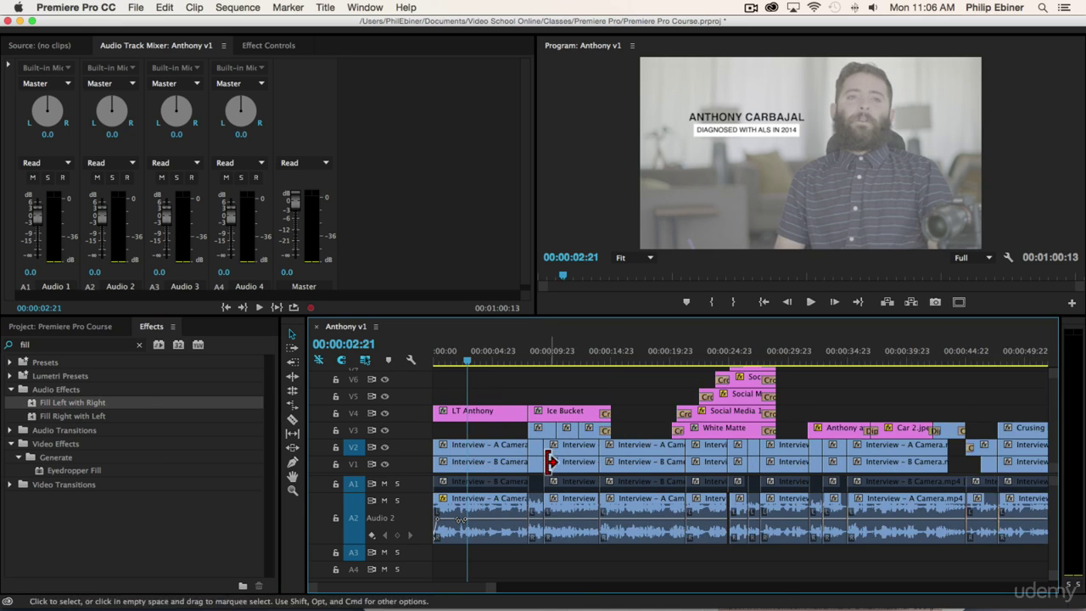
pyautogui.click(487, 507)
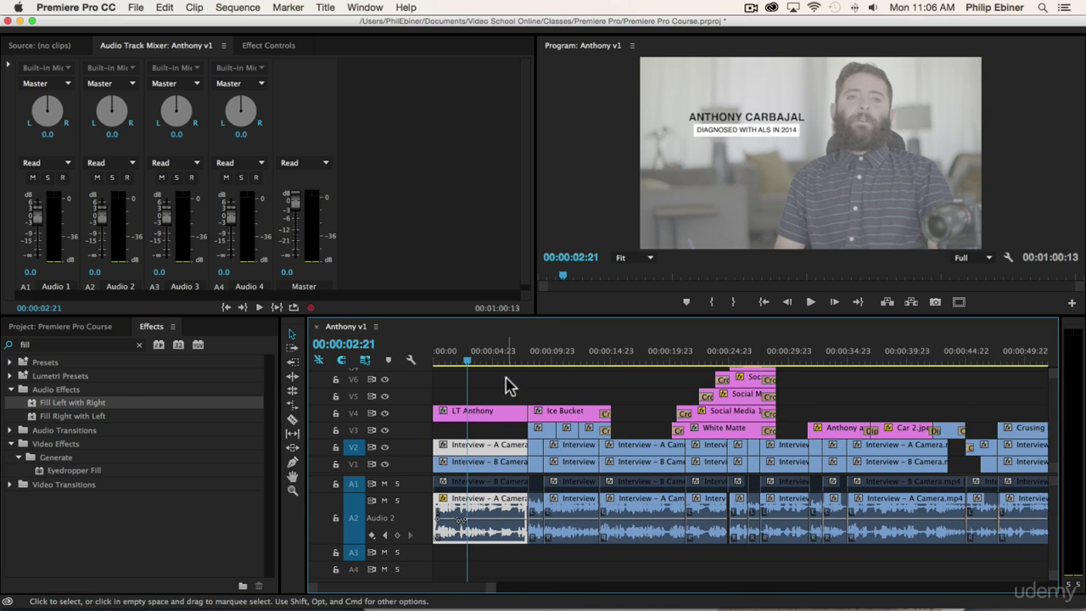
pyautogui.moveTo(53, 404); pyautogui.dragTo(506, 492)
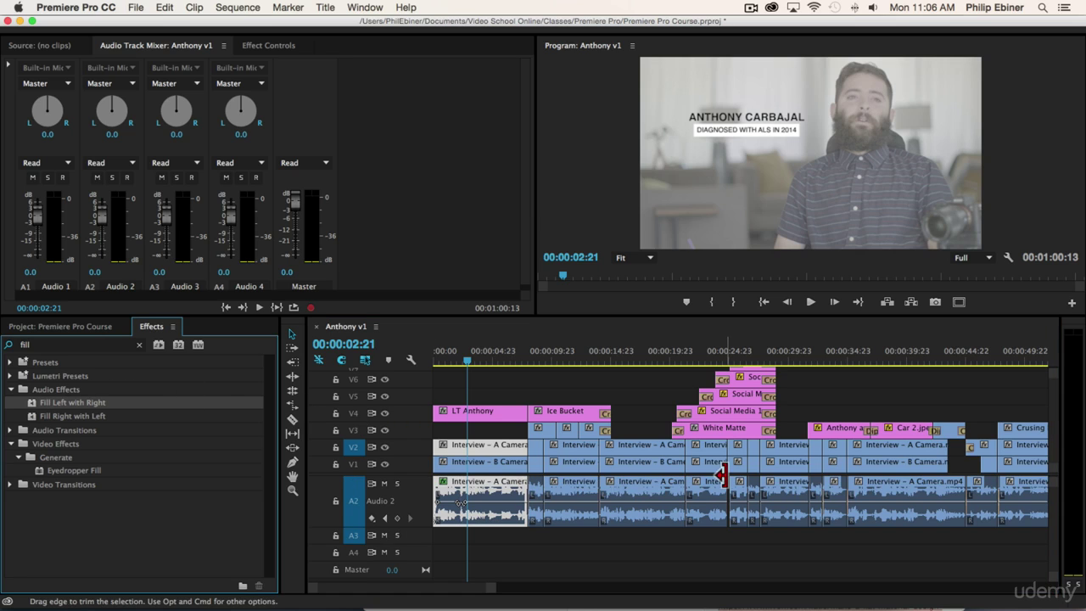
pyautogui.scroll(1, 512, 488)
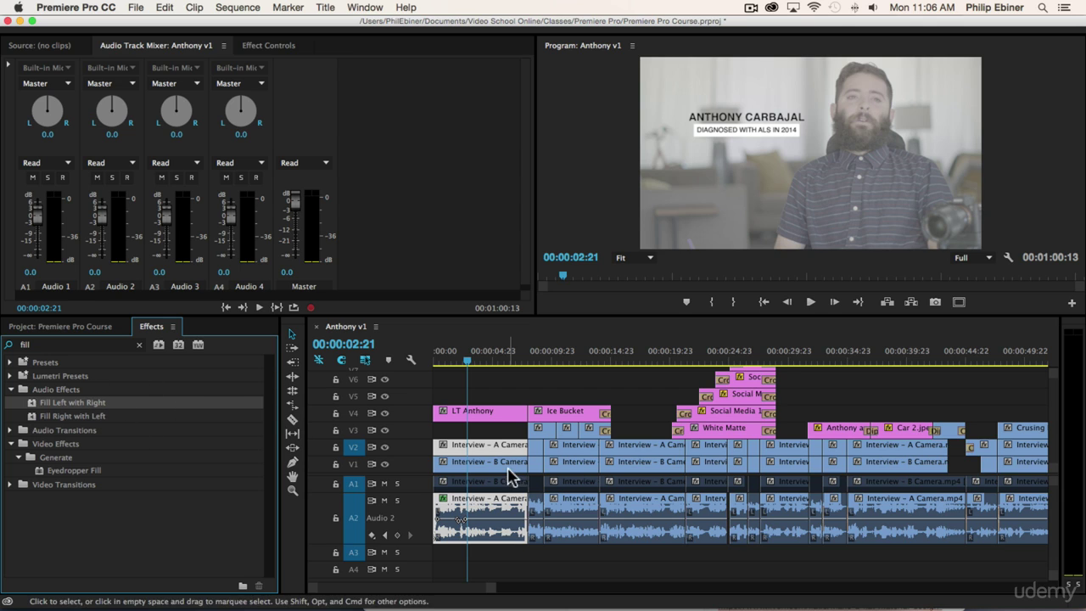
# Open the effect controls of the first Interview – A Camera audio clip and expand its Panner settings
pyautogui.click(51, 417)
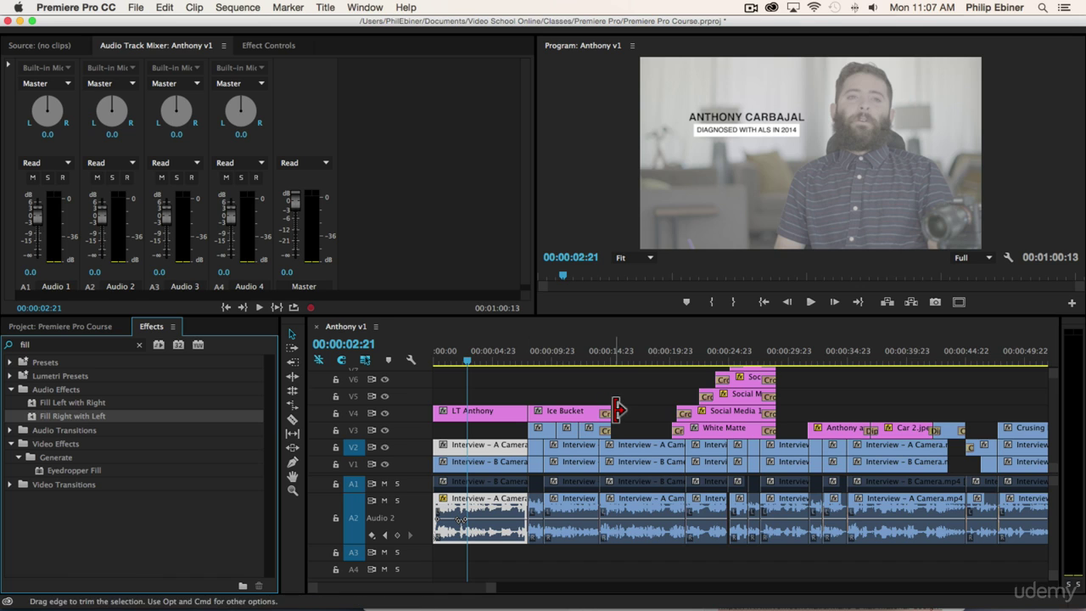
pyautogui.click(647, 383)
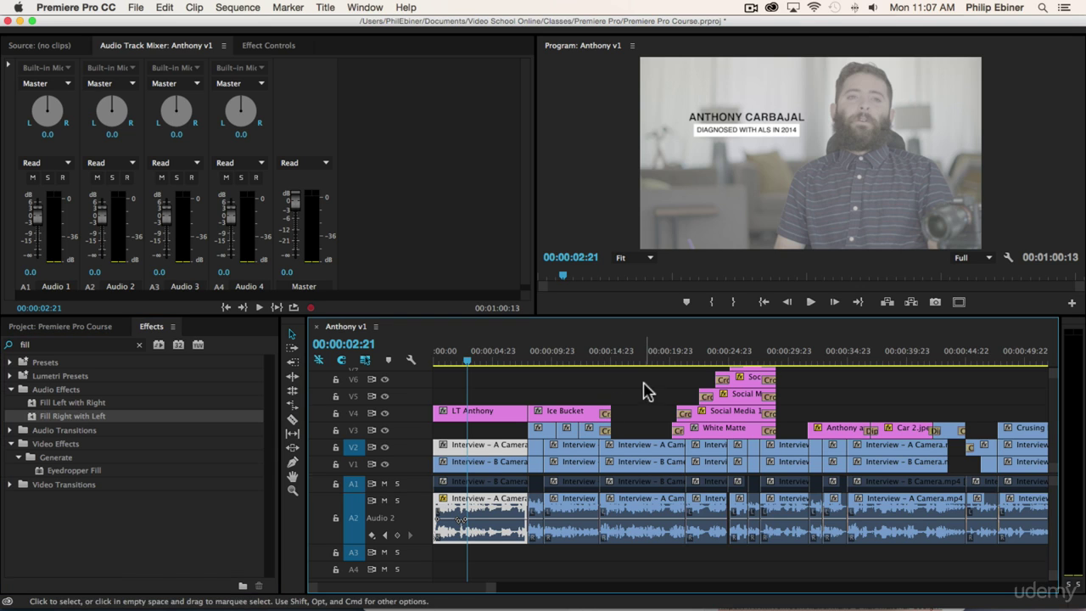
pyautogui.click(473, 500)
pyautogui.click(265, 47)
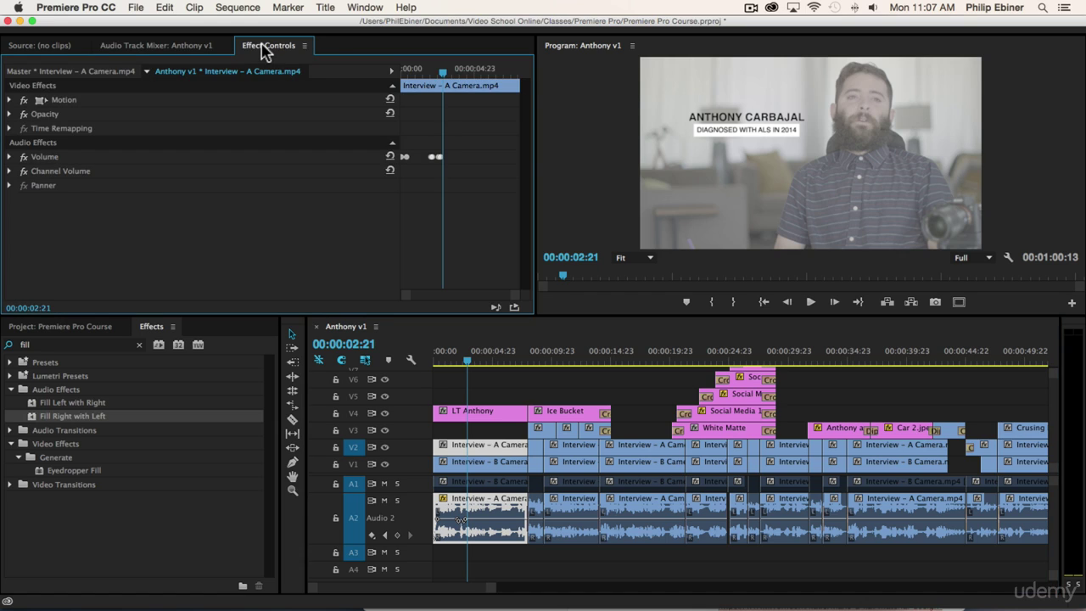
pyautogui.click(9, 185)
# Try out different Panner Balance values at 00:00:02:21, undoing the first change and ending at -100
pyautogui.moveTo(204, 200); pyautogui.dragTo(119, 200)
pyautogui.press('super+z')
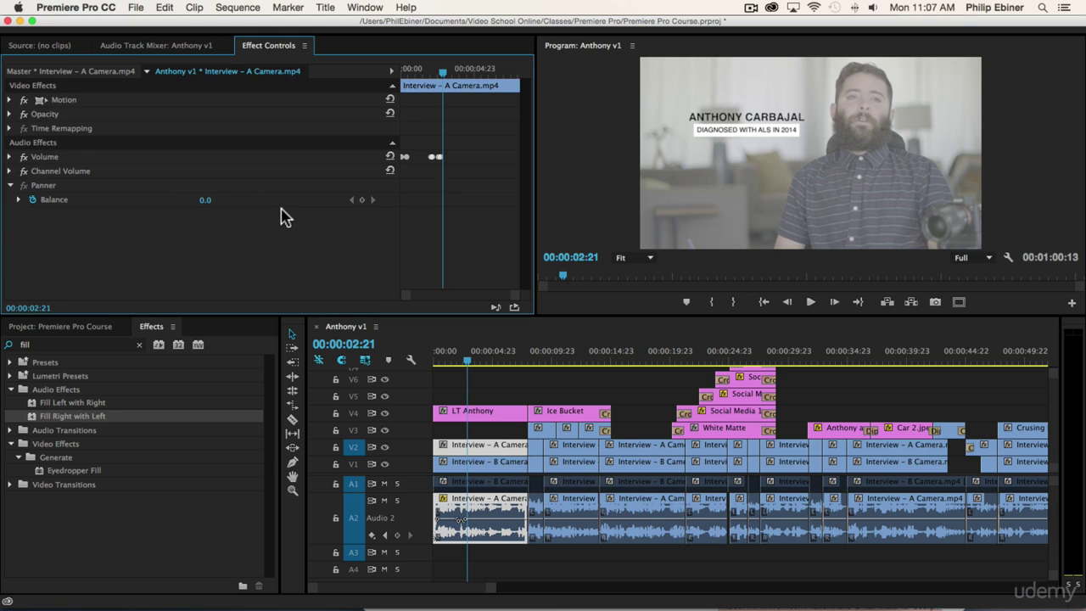
pyautogui.moveTo(204, 200); pyautogui.dragTo(188, 201)
pyautogui.moveTo(211, 200); pyautogui.dragTo(407, 189)
pyautogui.click(441, 202)
# Set the Balance keyframe at 00:00:02:21 to -25 and widen the keyframe area of the effect controls
pyautogui.click(217, 197)
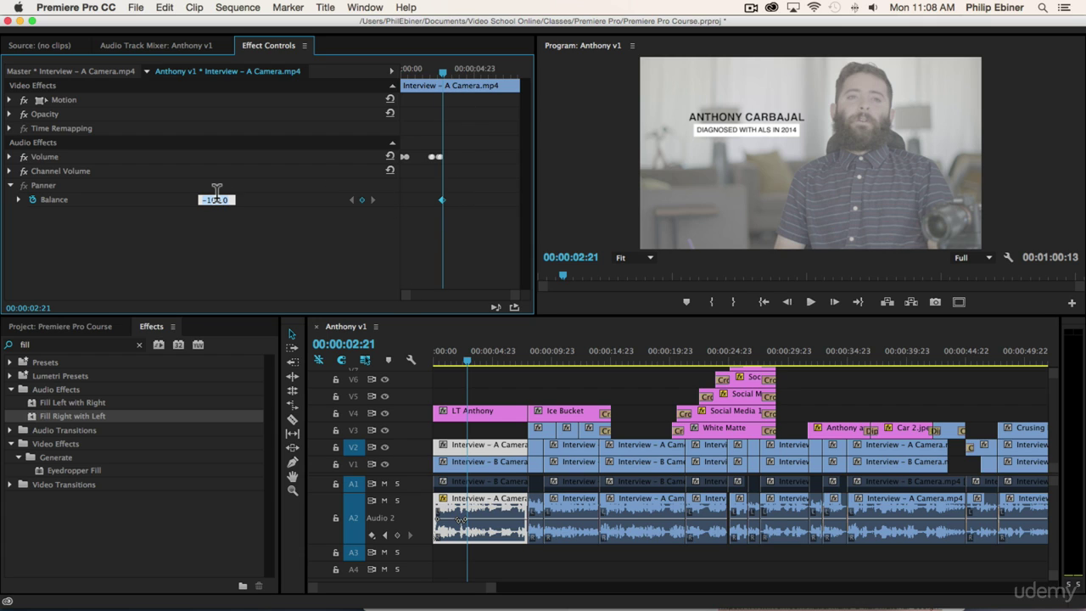
pyautogui.write('-25')
pyautogui.click(418, 70)
pyautogui.moveTo(427, 76)
pyautogui.mouseDown()
pyautogui.moveTo(416, 75)
pyautogui.moveTo(438, 75)
pyautogui.mouseUp()
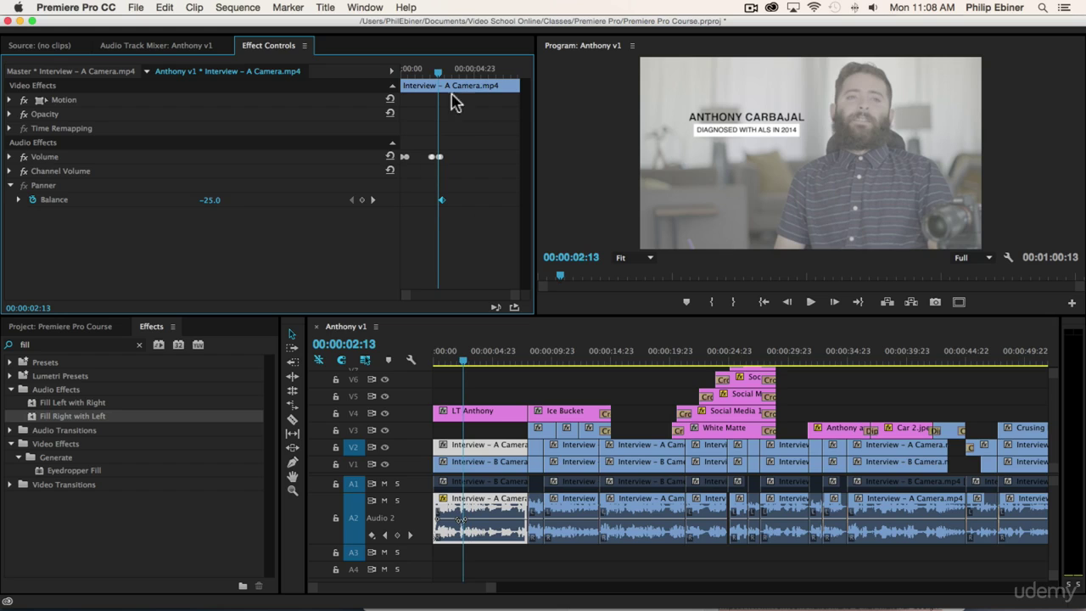
pyautogui.moveTo(398, 196); pyautogui.dragTo(302, 194)
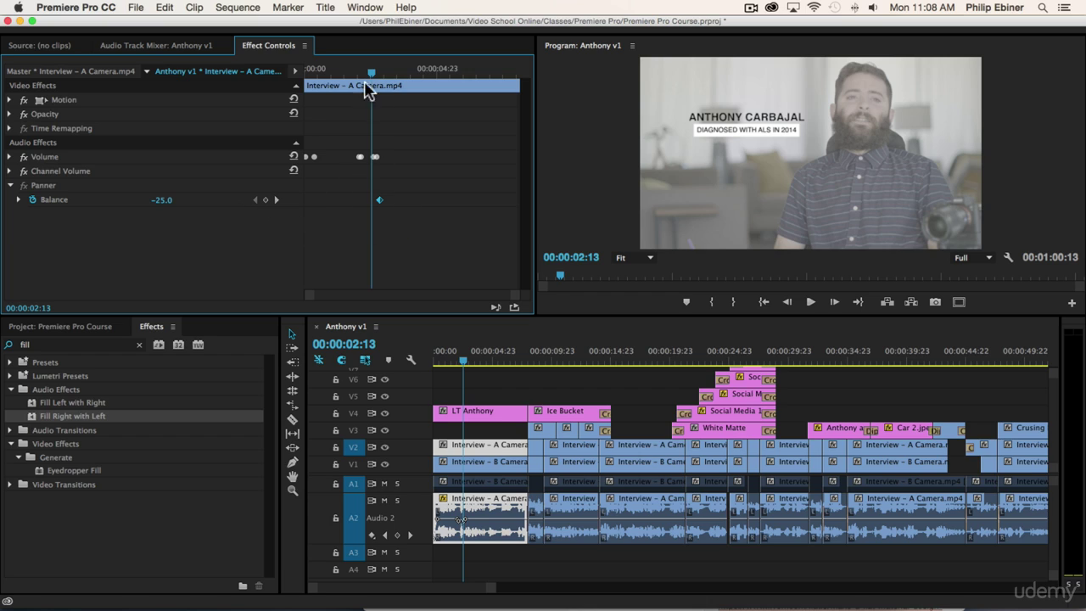
pyautogui.moveTo(367, 69)
pyautogui.mouseDown()
pyautogui.moveTo(320, 70)
pyautogui.moveTo(379, 79)
pyautogui.mouseUp()
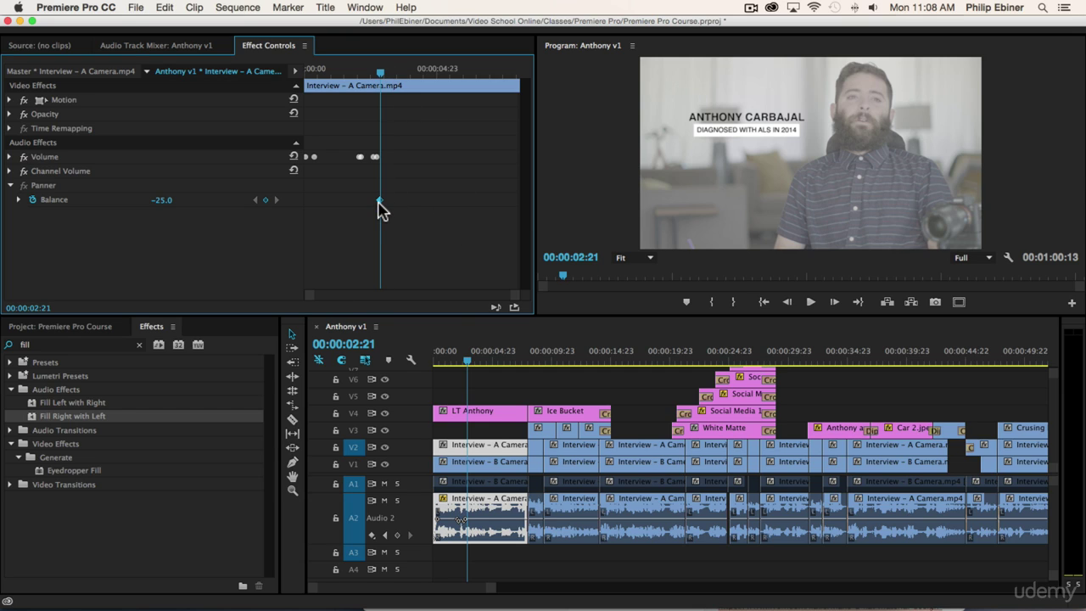
# Add a second Balance keyframe with a value of 25 at 00:00:05:21
pyautogui.moveTo(383, 77); pyautogui.dragTo(459, 73)
pyautogui.click(169, 199)
pyautogui.write('25')
pyautogui.press('Return')
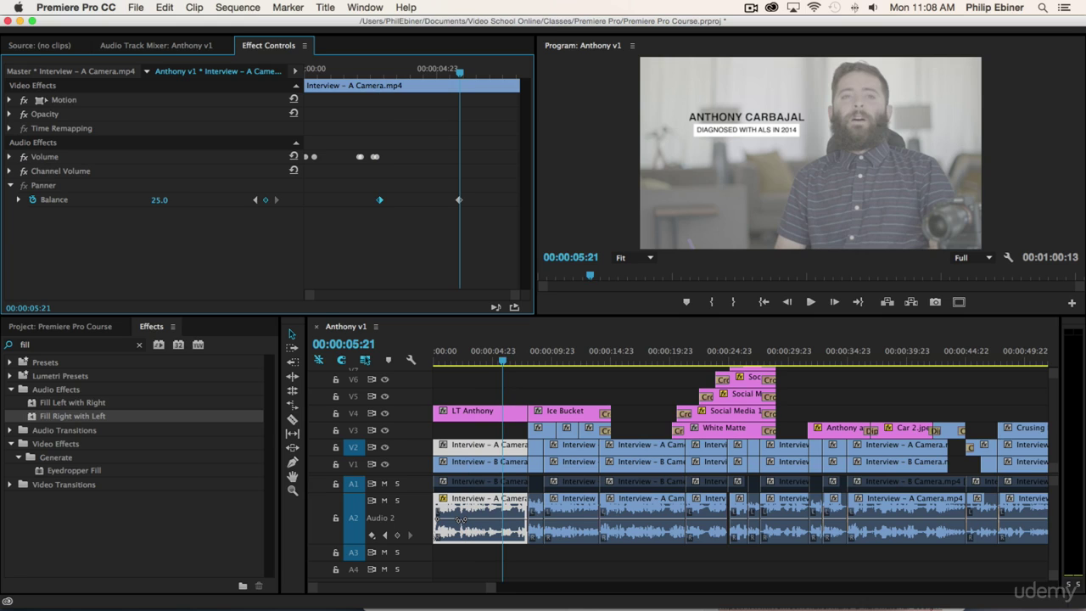
# Play the sequence from 00:00:02:18 past the second Balance keyframe to hear the pan
pyautogui.click(376, 71)
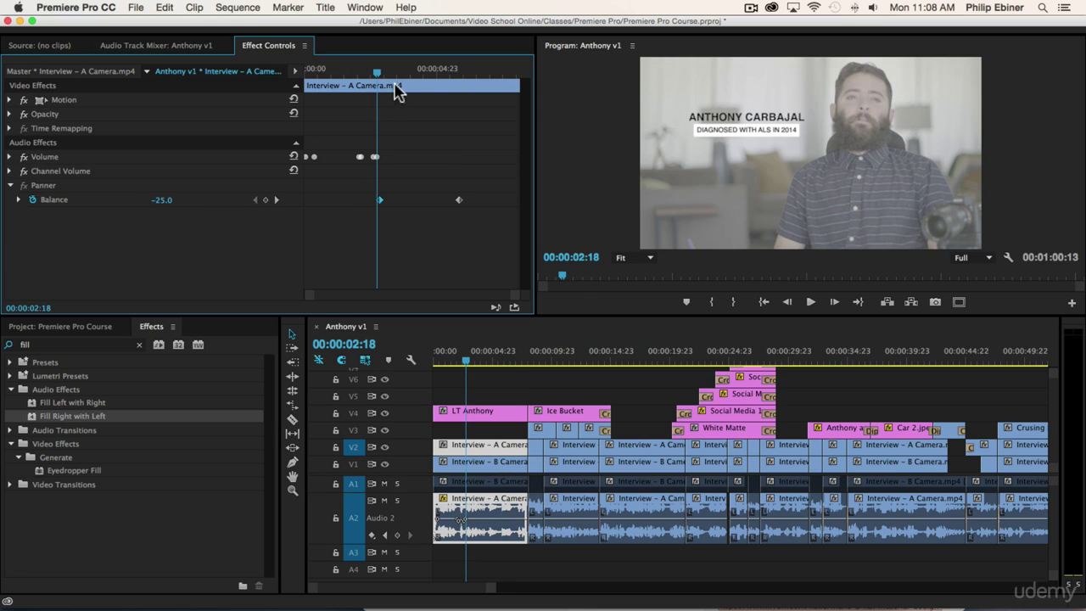
pyautogui.press('space')
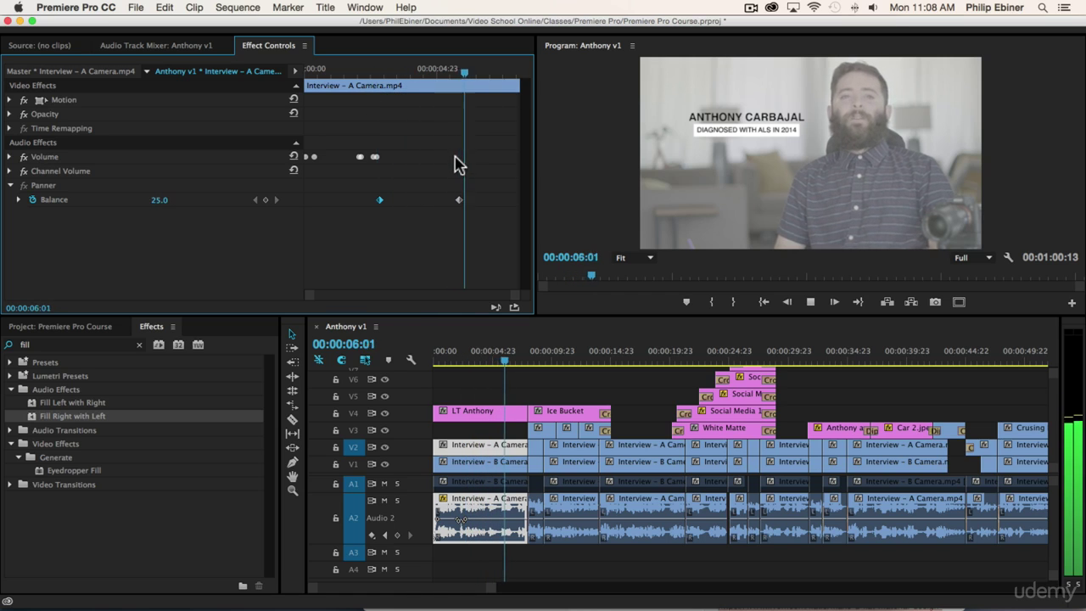
pyautogui.press('space')
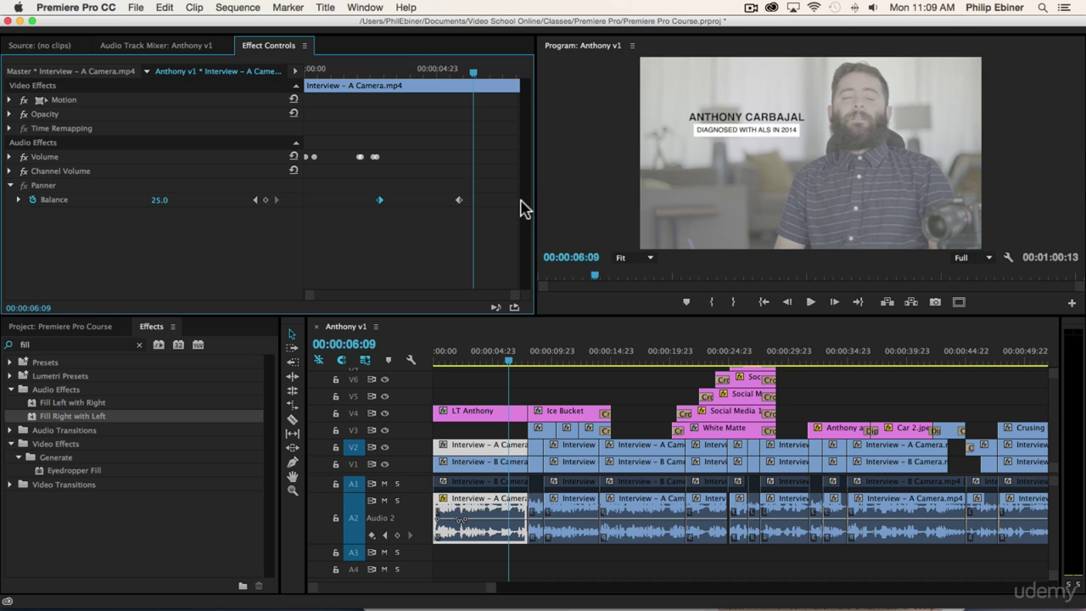
# Delete both Balance keyframes from the clip's Panner
pyautogui.click(459, 200)
pyautogui.press('Delete')
pyautogui.moveTo(428, 185); pyautogui.dragTo(316, 246)
pyautogui.press('Delete')
# Expand the clip's Volume settings and increase the height of the Audio 2 track in the timeline
pyautogui.click(10, 157)
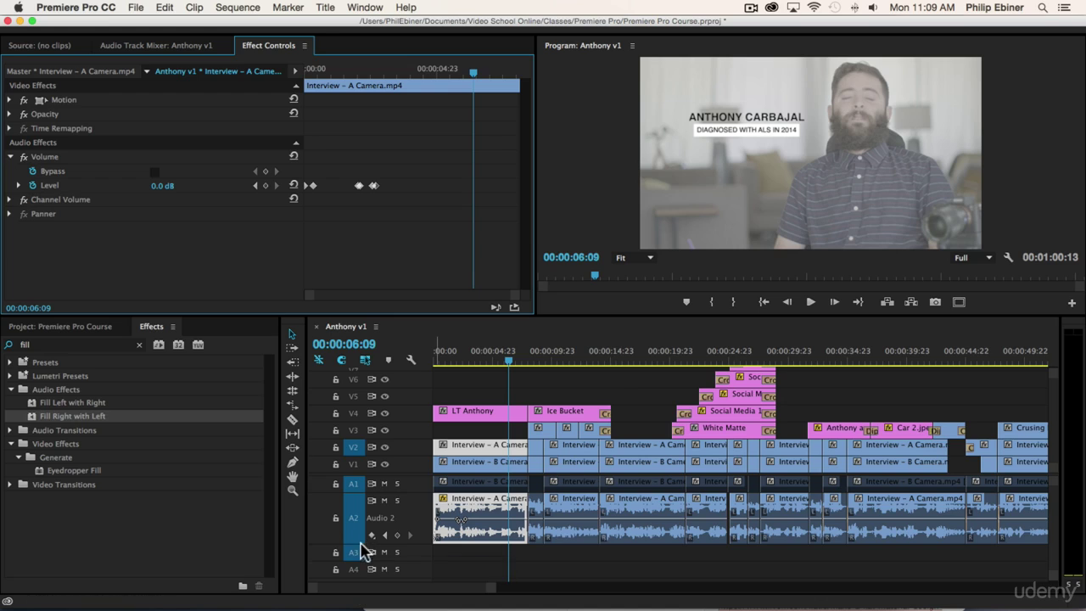
pyautogui.moveTo(360, 548); pyautogui.dragTo(354, 507)
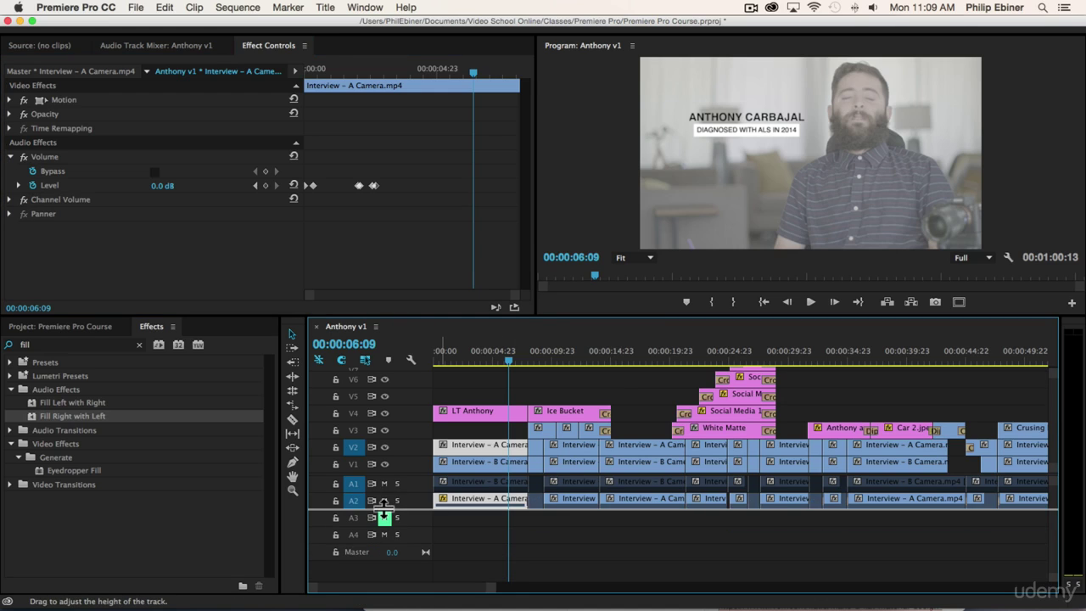
pyautogui.moveTo(381, 526); pyautogui.dragTo(465, 552)
pyautogui.click(465, 360)
pyautogui.press('=')
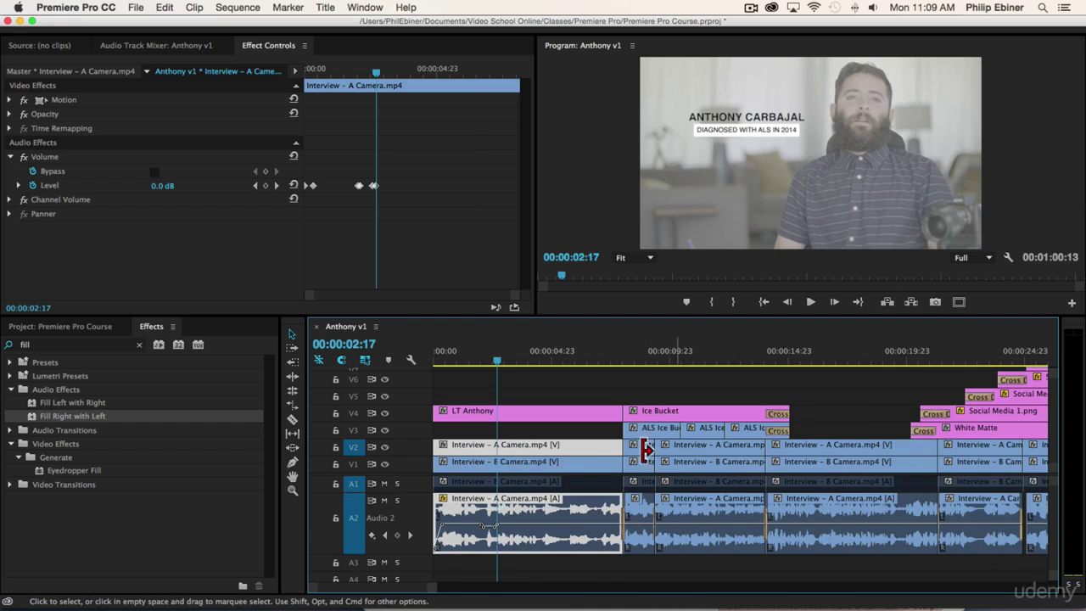
# Examine the clip's Volume Level keyframes and play the opening of the sequence from 00:00:00:00
pyautogui.click(358, 185)
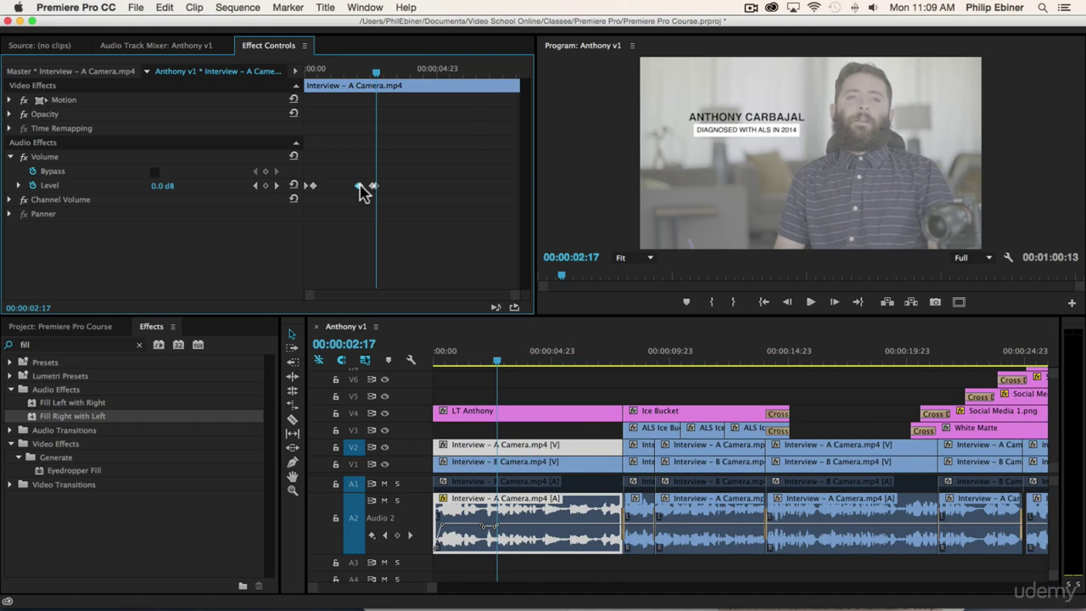
pyautogui.click(374, 186)
pyautogui.moveTo(335, 75); pyautogui.dragTo(259, 90)
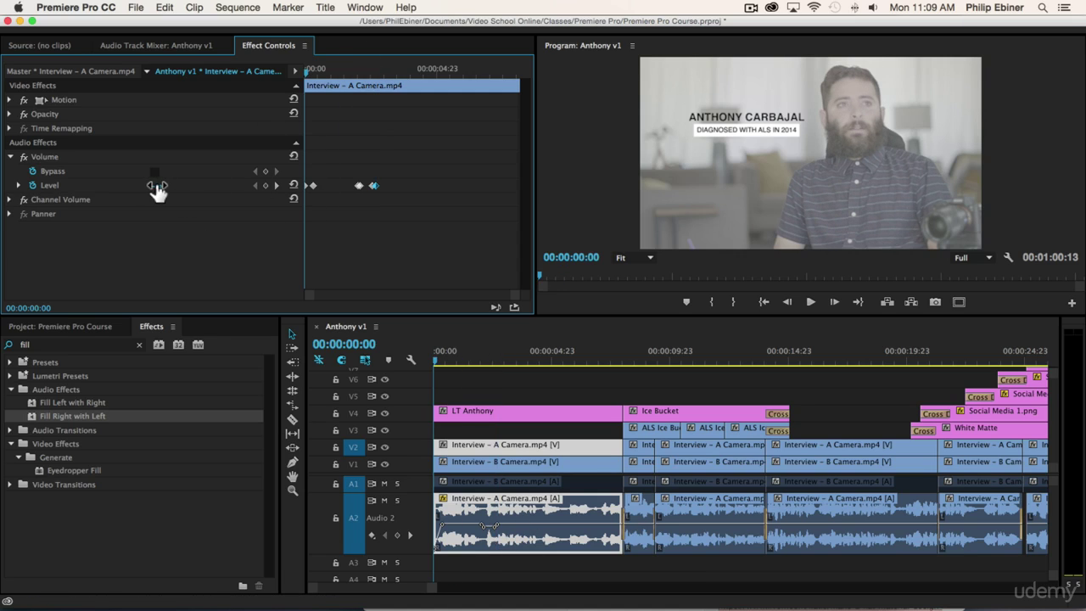
pyautogui.press('space')
pyautogui.press('space')
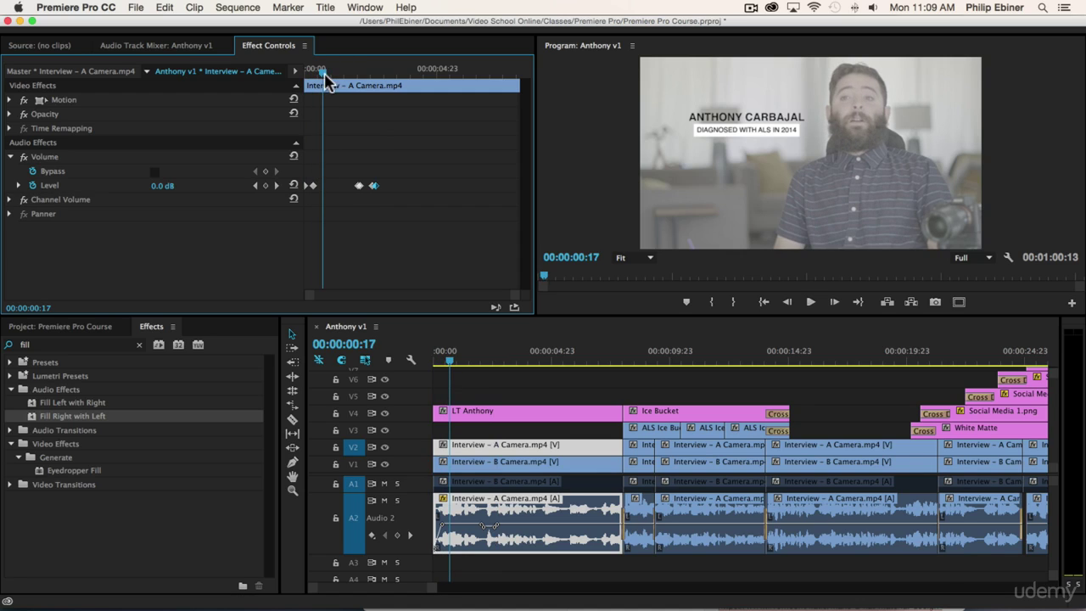
pyautogui.moveTo(315, 73); pyautogui.dragTo(299, 79)
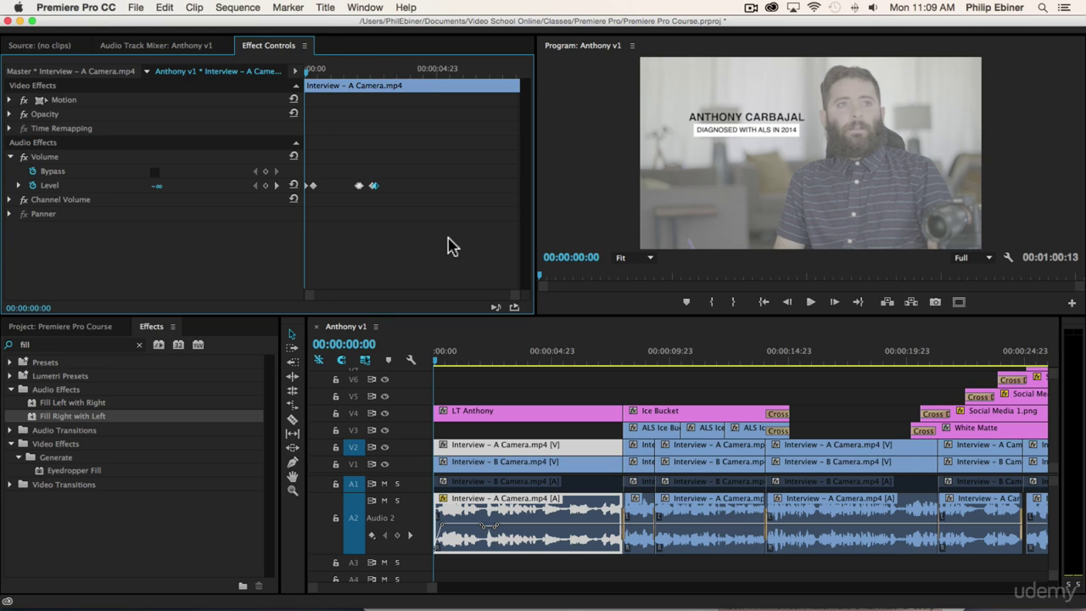
# Add a Volume Level keyframe of -5 dB at 00:00:03:18 on the first interview clip
pyautogui.click(348, 73)
pyautogui.moveTo(402, 171); pyautogui.dragTo(374, 182)
pyautogui.click(398, 177)
pyautogui.click(404, 73)
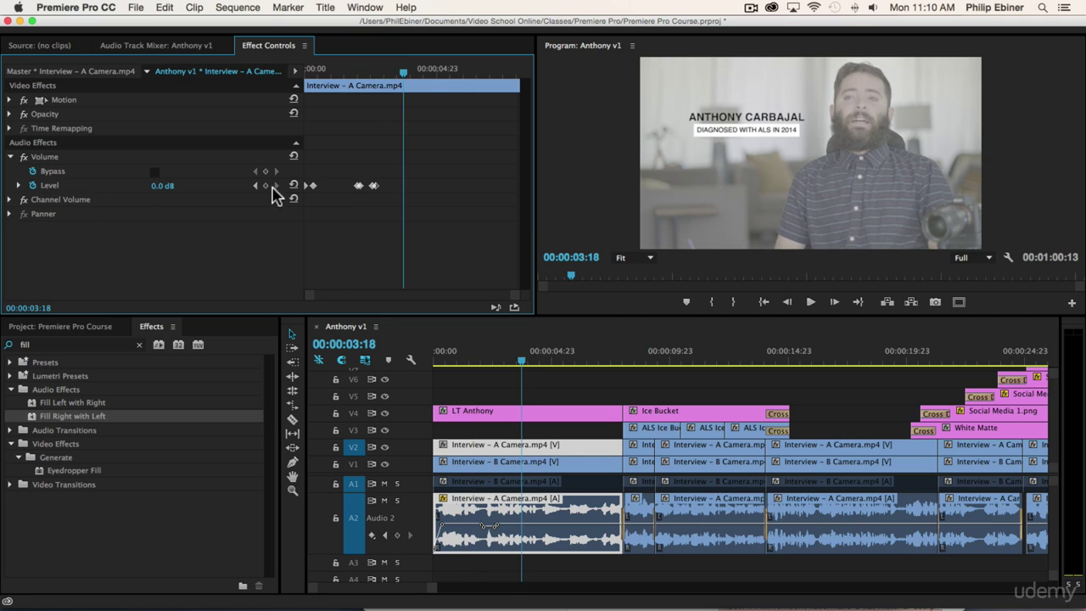
pyautogui.click(157, 186)
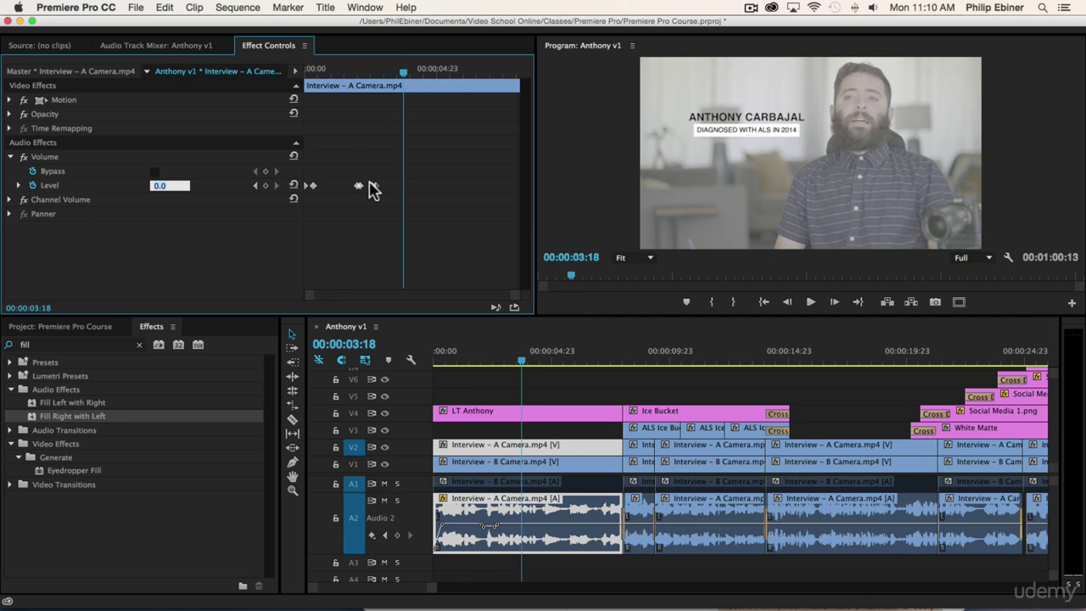
pyautogui.write('-5')
pyautogui.press('Return')
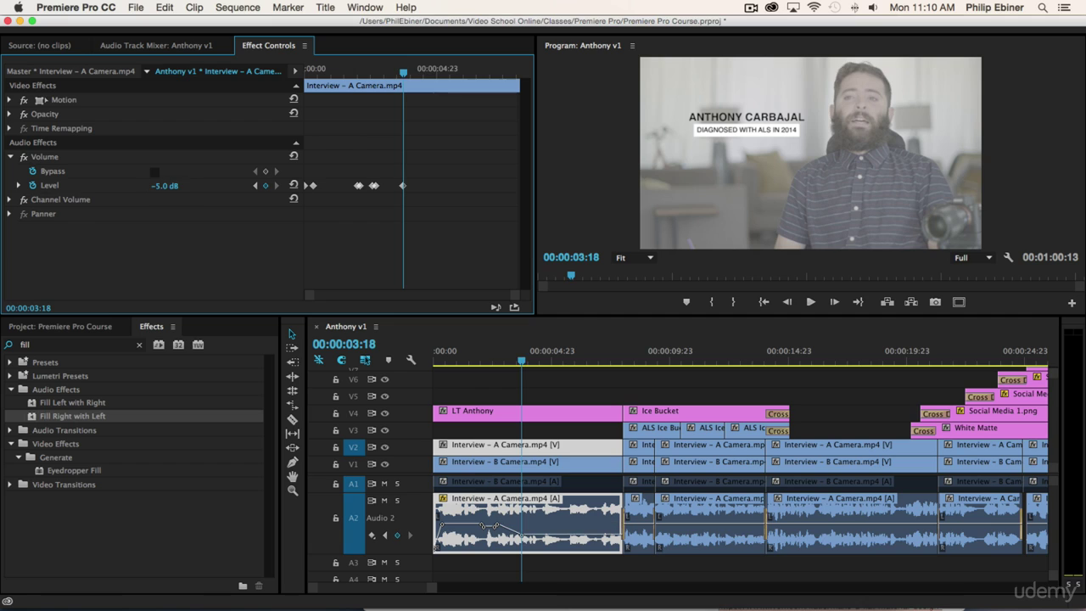
# Remove the Volume Level keyframe at 00:00:03:18
pyautogui.click(266, 185)
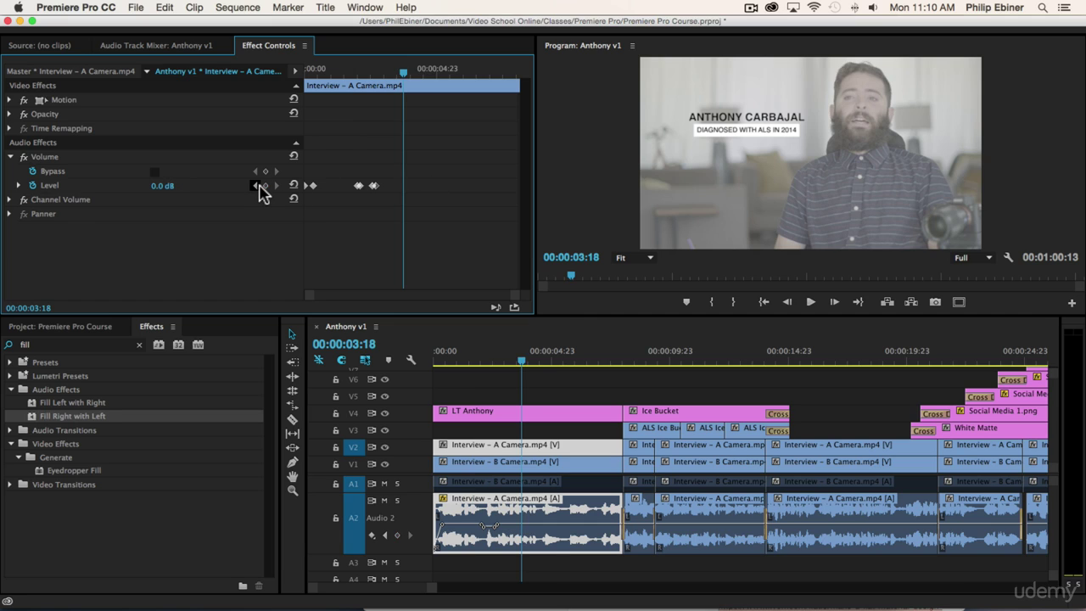
pyautogui.click(265, 185)
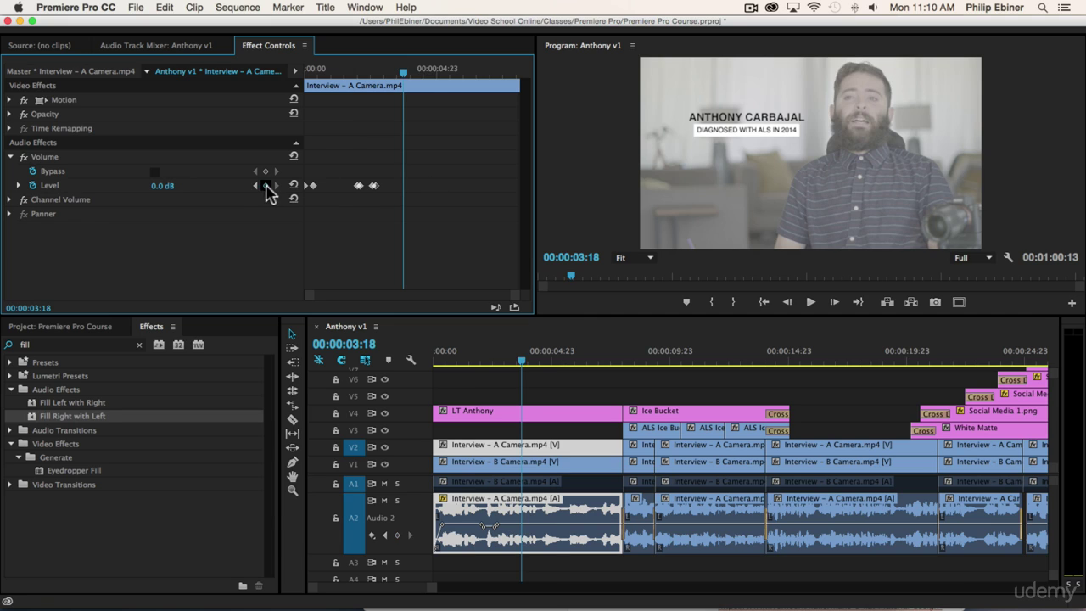